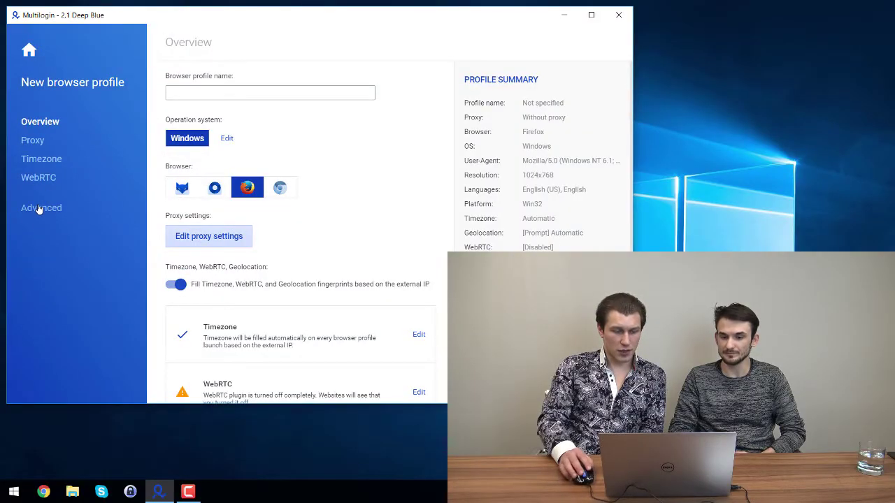
# - Pick Stealthfox under Advanced and turn on Local Storage and IndexedDB, leaving Extension storage off
pyautogui.click(40, 208)
pyautogui.click(179, 188)
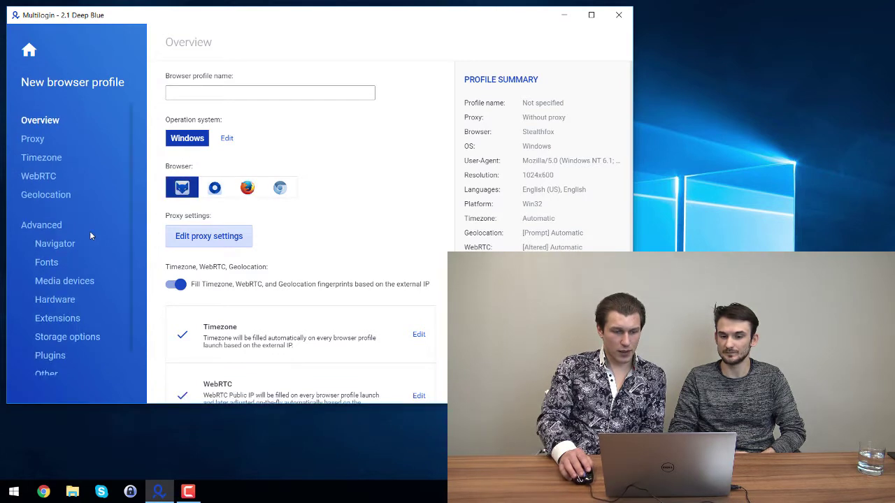
pyautogui.scroll(-1, 90, 232)
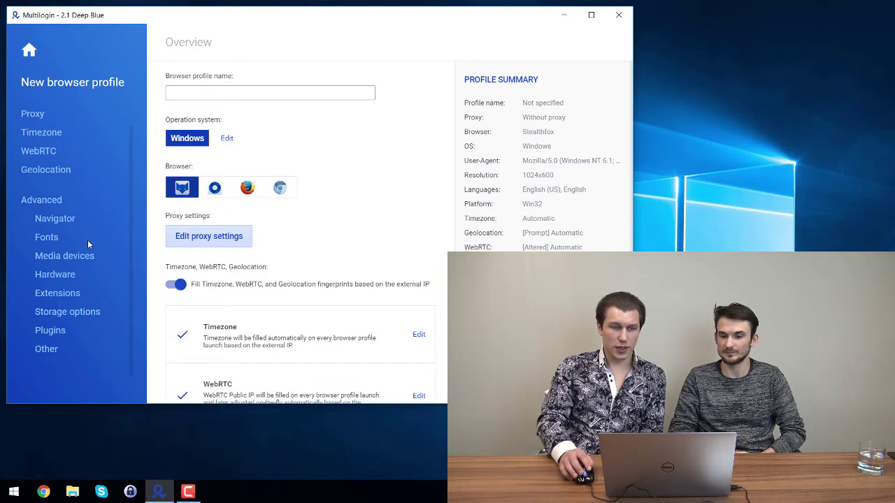
pyautogui.click(72, 312)
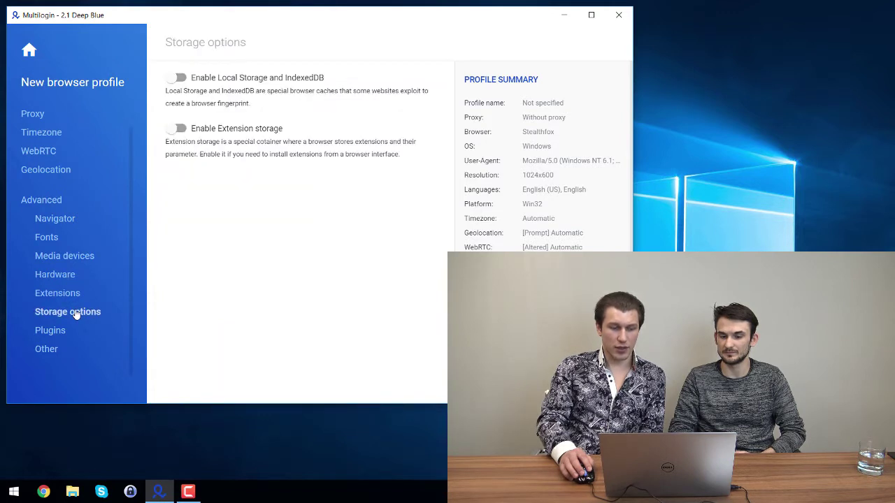
pyautogui.click(180, 79)
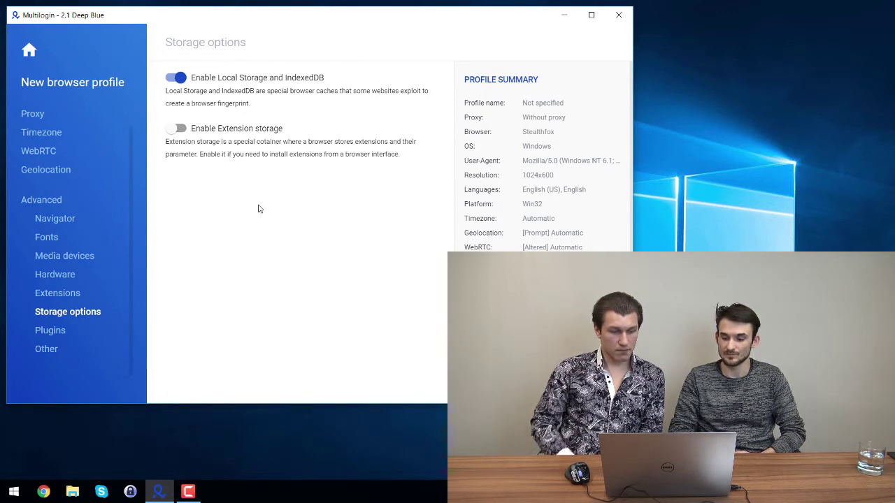
pyautogui.scroll(-1, 246, 209)
pyautogui.scroll(1, 246, 209)
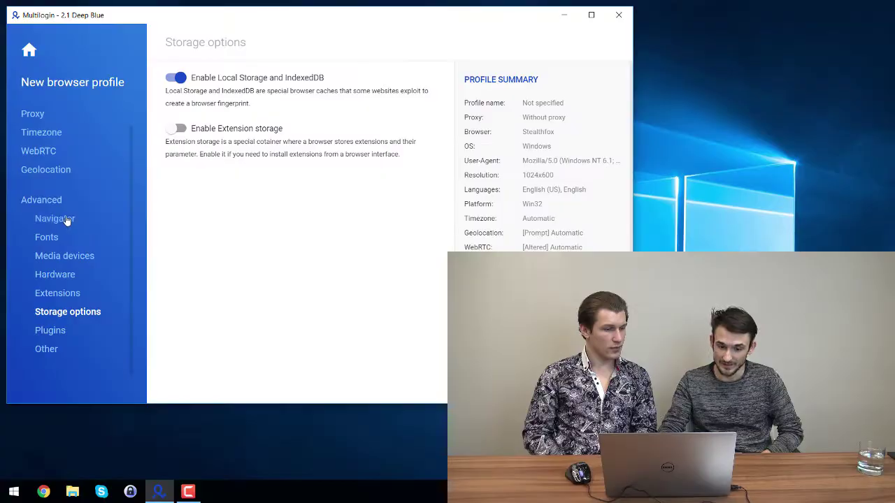
# - Add Russian (ru) last in Navigator languages, saving en-US,en;q=0.9,ru;q=0.8
pyautogui.click(63, 221)
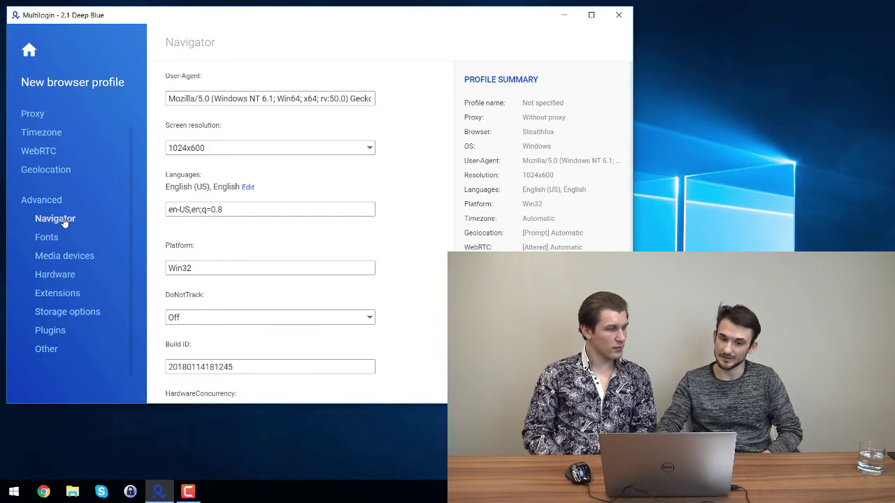
pyautogui.click(247, 188)
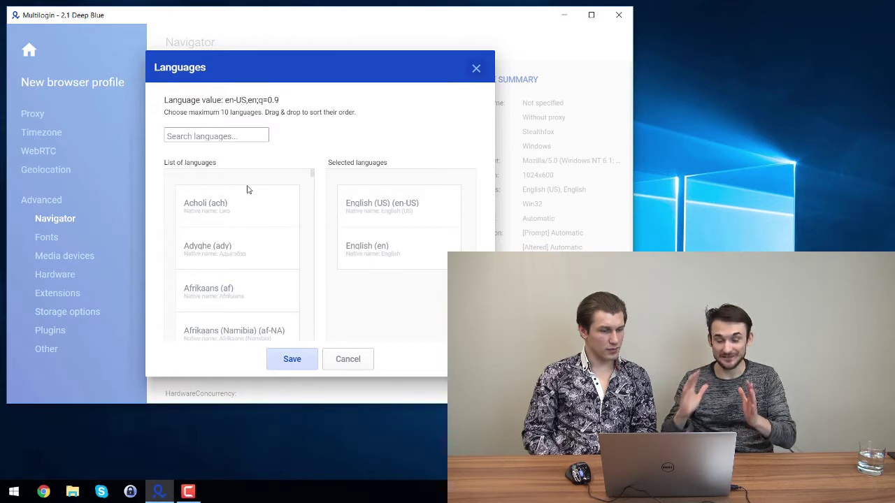
pyautogui.click(217, 137)
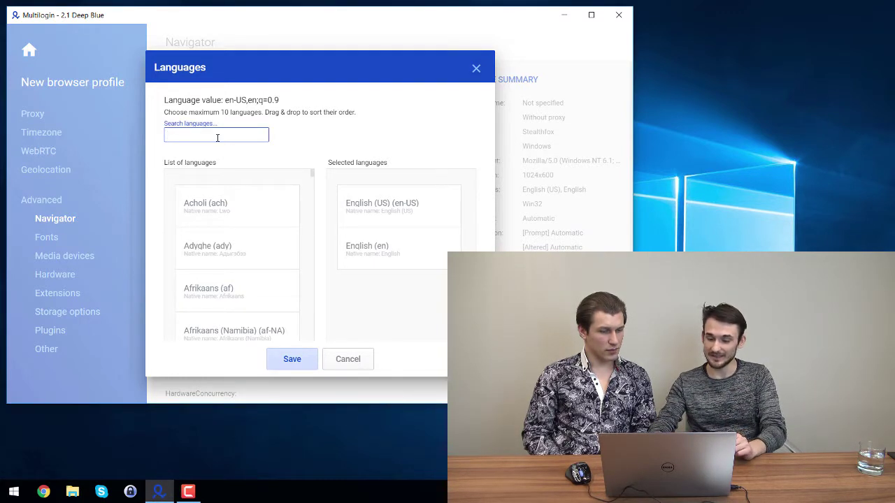
pyautogui.write('ru')
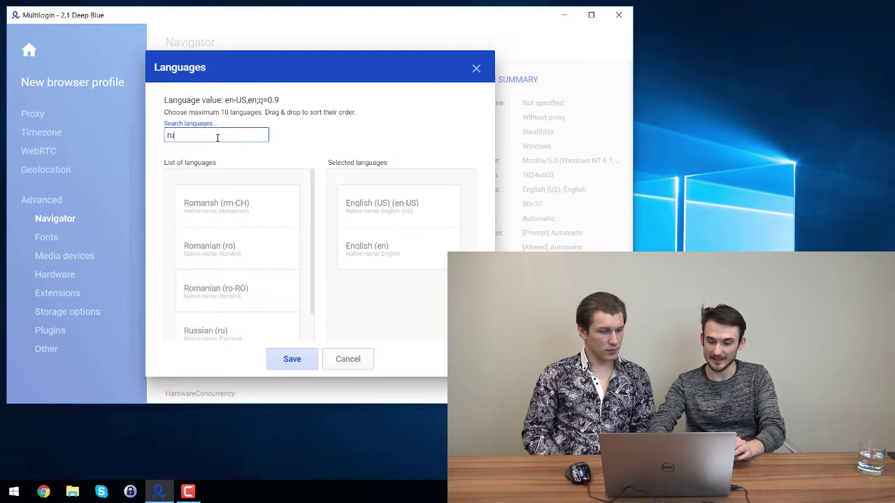
pyautogui.write('s')
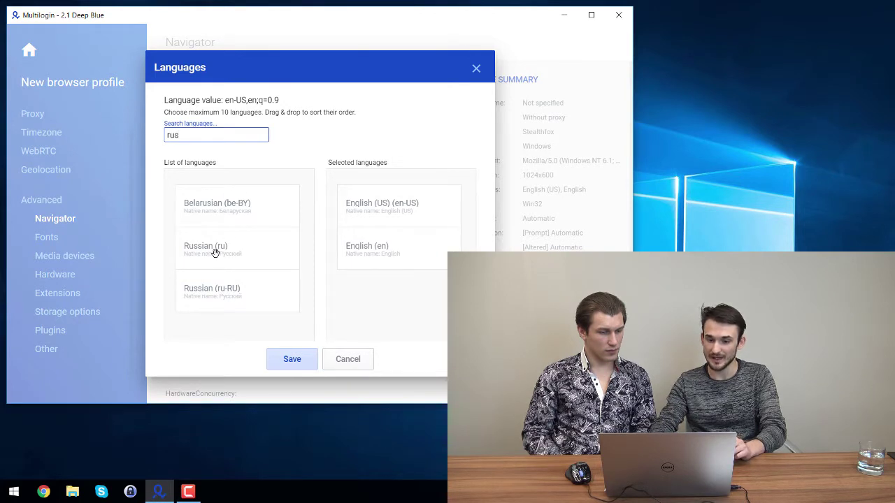
pyautogui.moveTo(215, 253); pyautogui.dragTo(365, 210)
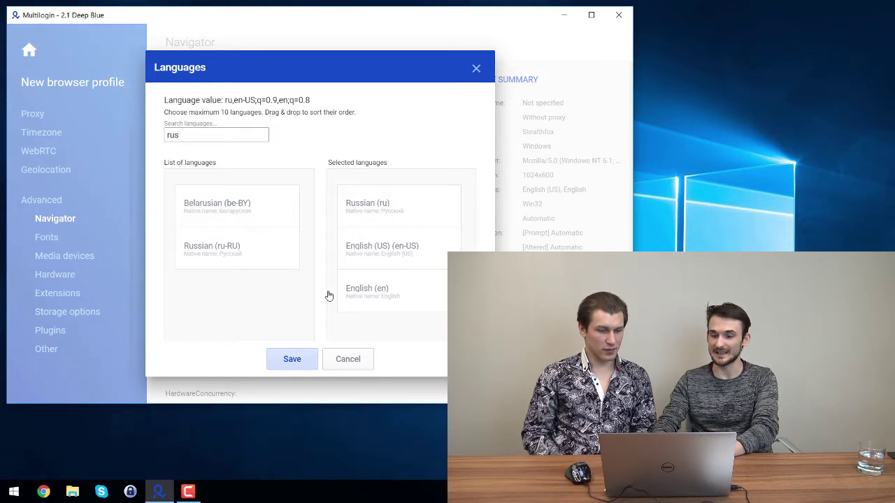
pyautogui.moveTo(368, 201); pyautogui.dragTo(369, 245)
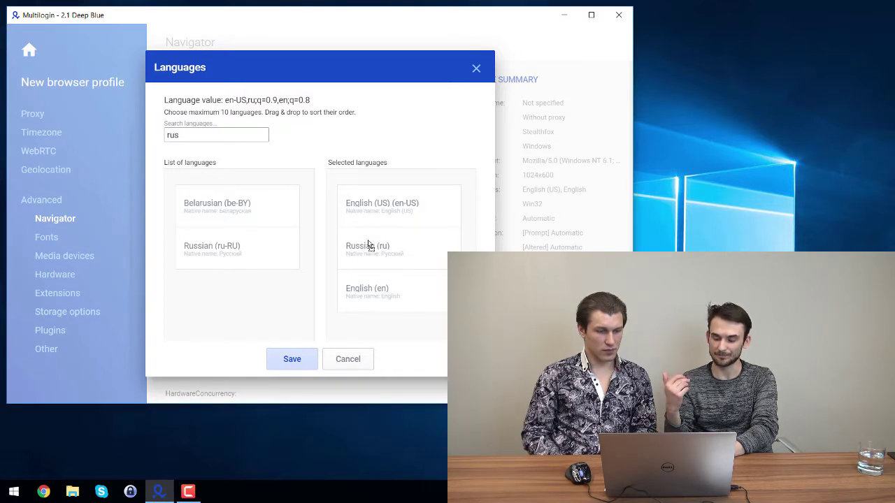
pyautogui.moveTo(367, 241); pyautogui.dragTo(372, 293)
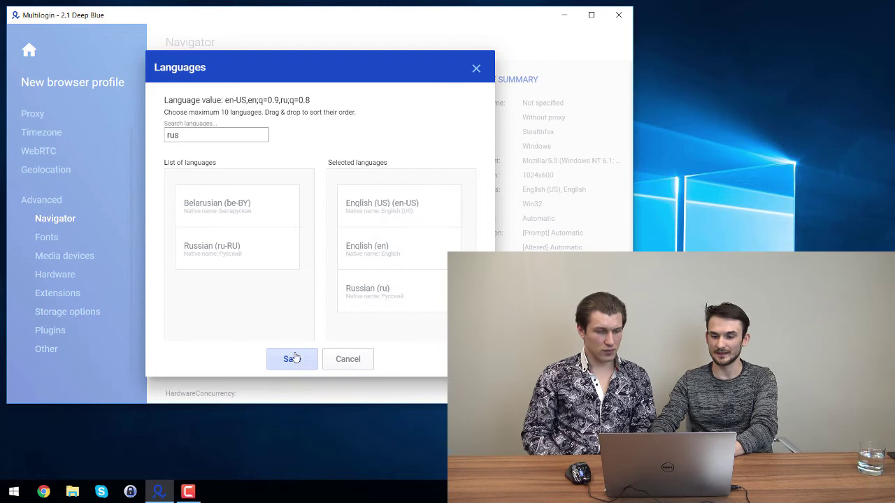
pyautogui.click(291, 358)
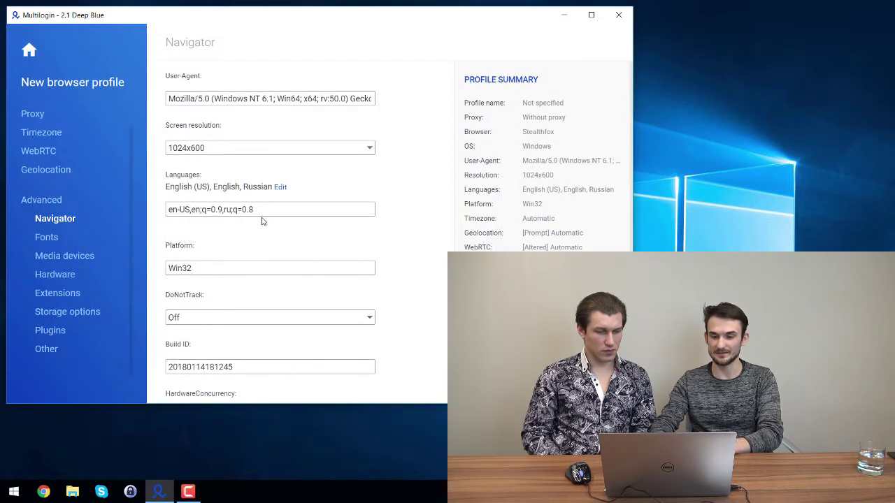
# - Trim -US from the language value, then go Home and confirm discarding the unsaved profile
pyautogui.moveTo(263, 211); pyautogui.dragTo(136, 212)
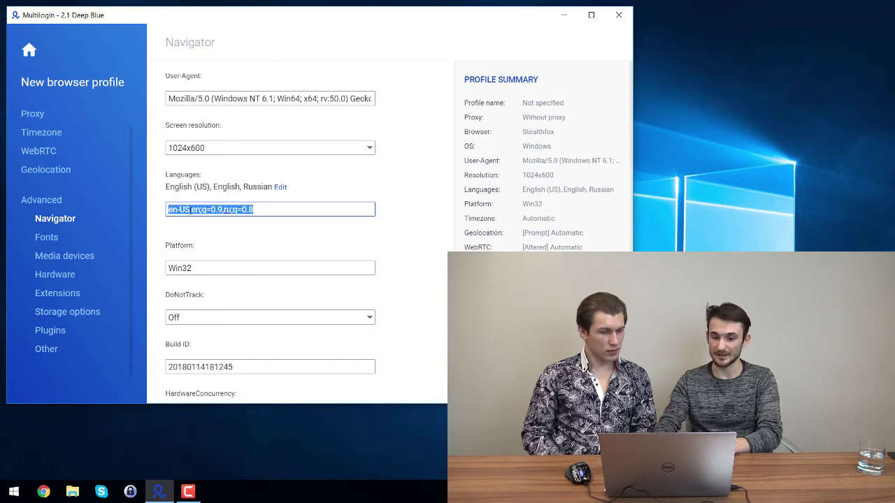
pyautogui.click(190, 209)
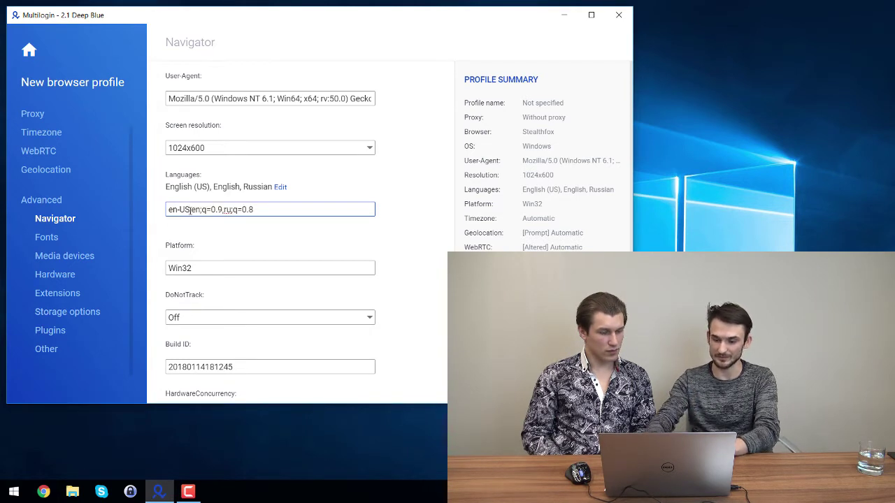
pyautogui.press('BackSpace')
pyautogui.press('BackSpace')
pyautogui.press('BackSpace')
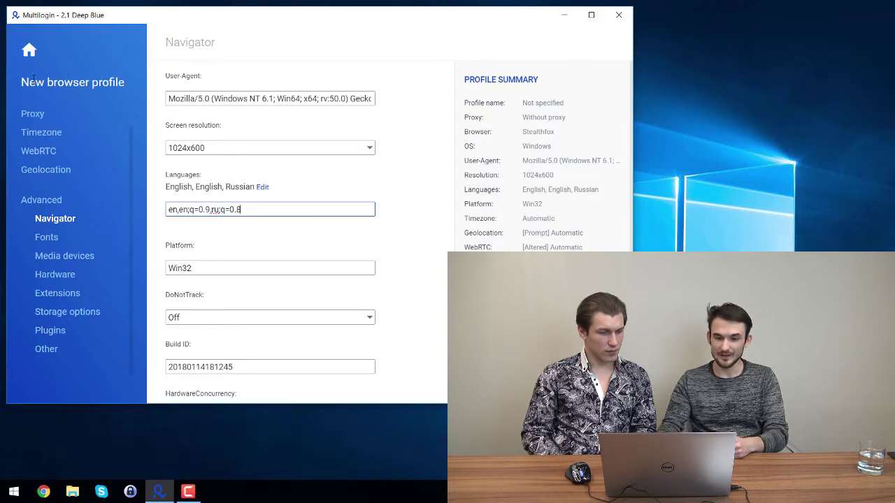
pyautogui.click(28, 51)
pyautogui.click(302, 244)
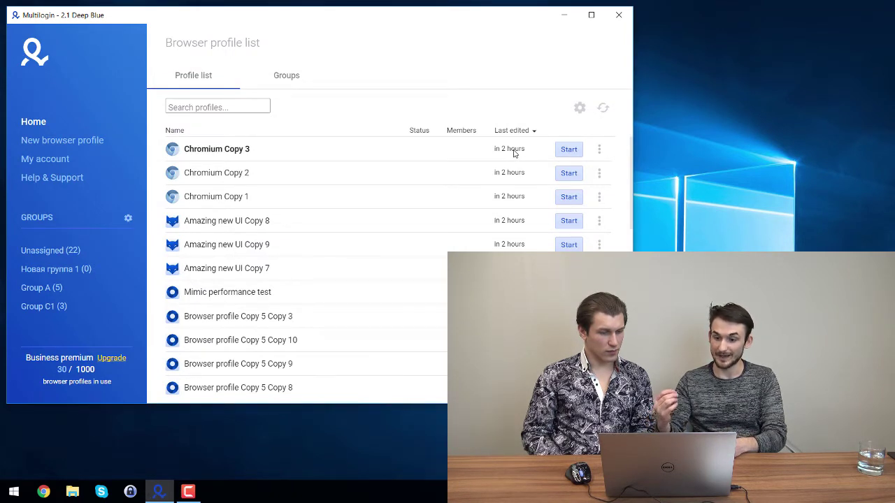
# - Sort profiles by Last edited, newest first, putting Chromium Copy 3 at the top
pyautogui.click(514, 134)
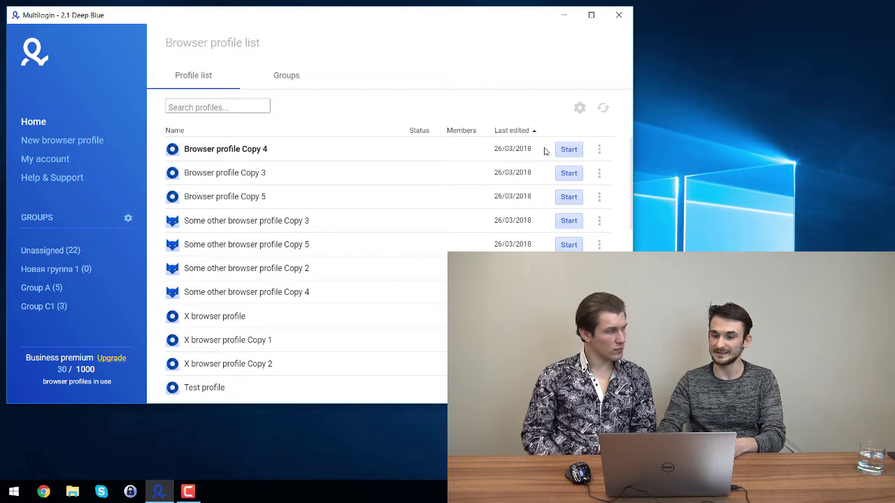
pyautogui.scroll(-5, 487, 205)
pyautogui.scroll(-3, 488, 206)
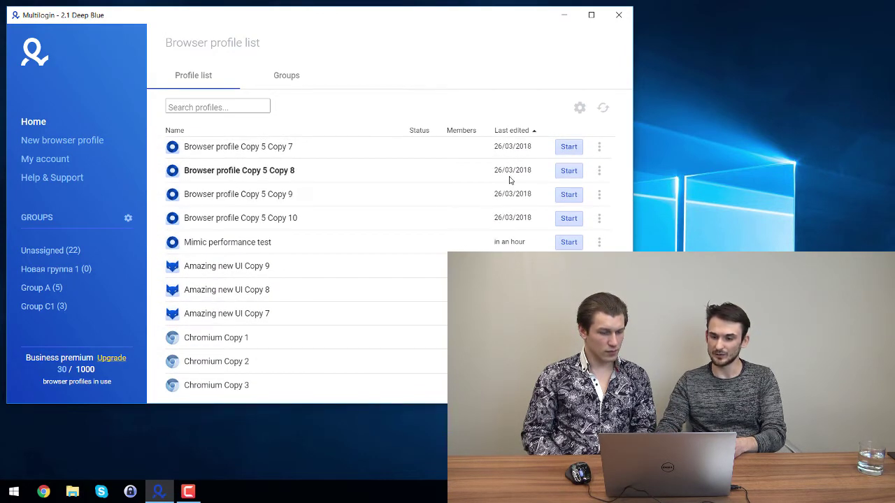
pyautogui.scroll(8, 509, 179)
pyautogui.click(514, 133)
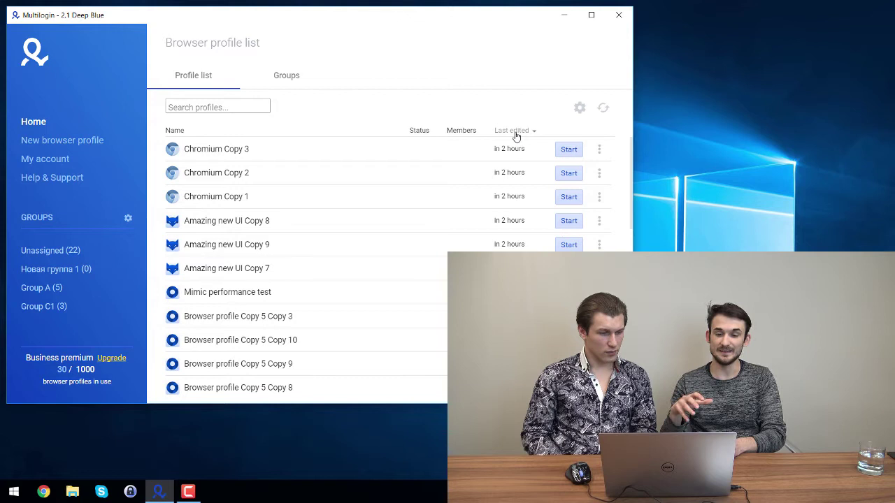
# - Filter profiles with the search 'chr', visit My account and Help & Support, then return Home
pyautogui.click(220, 107)
pyautogui.write('chr')
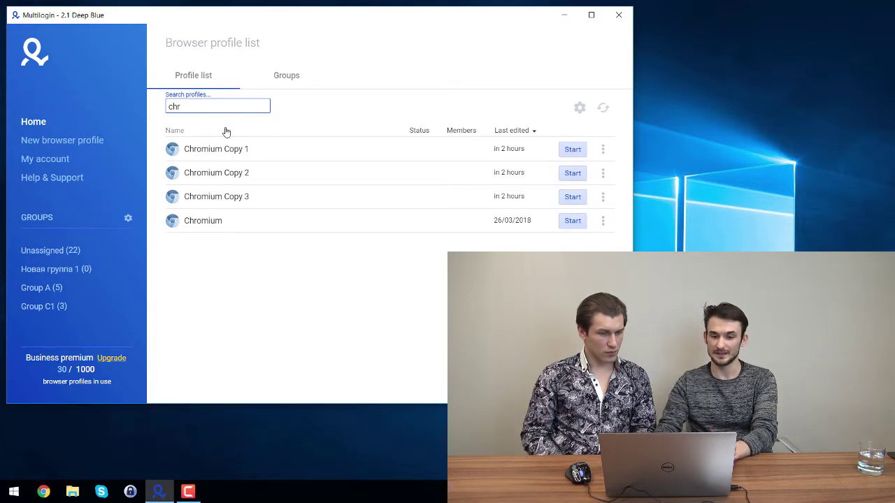
pyautogui.click(59, 162)
pyautogui.click(57, 179)
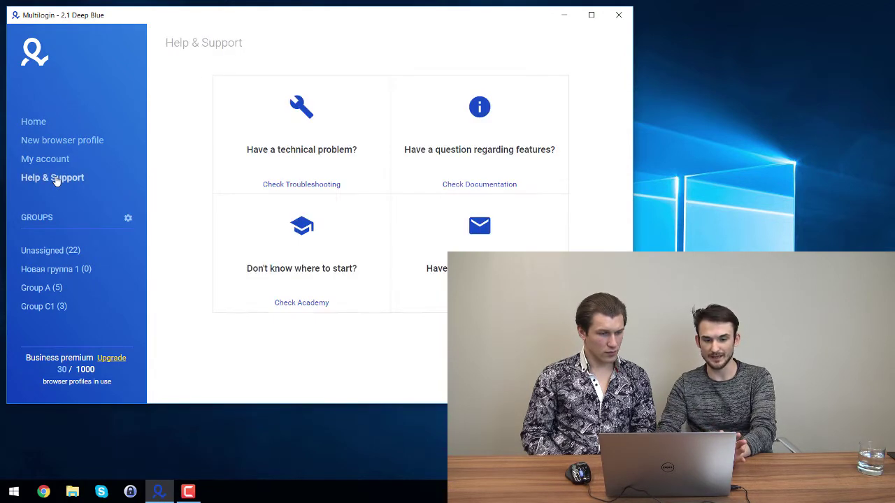
pyautogui.click(31, 121)
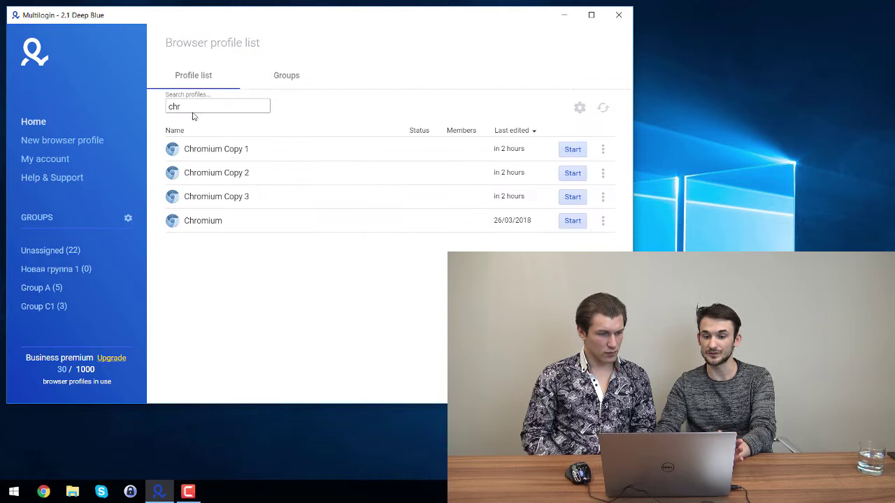
pyautogui.click(193, 112)
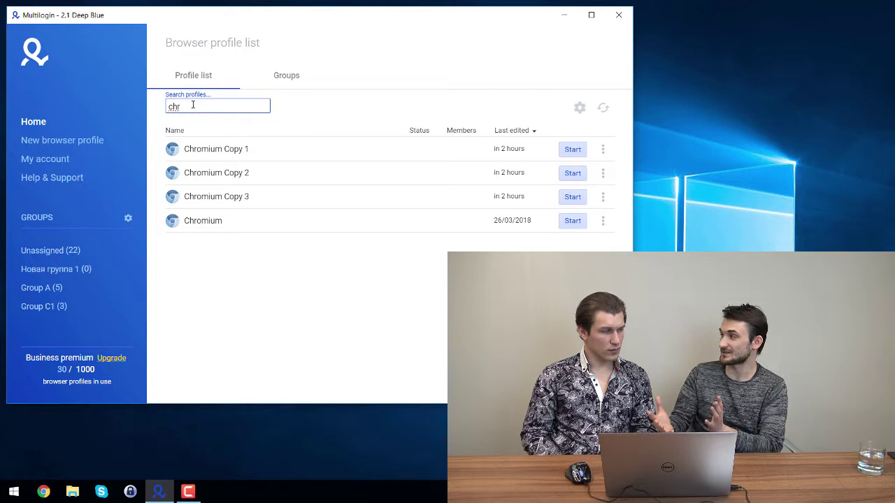
# - Search profiles for 'mimic' and launch the Mimic performance test profile
pyautogui.doubleClick(193, 105)
pyautogui.press('BackSpace')
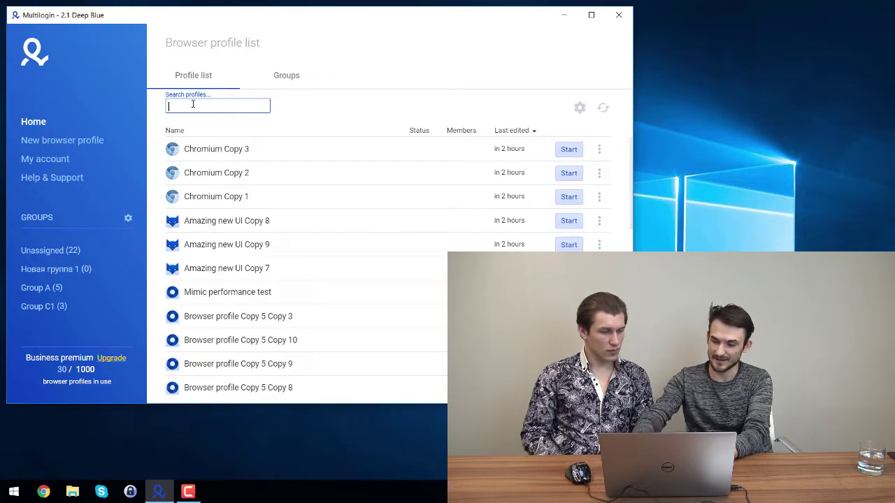
pyautogui.write('mimic')
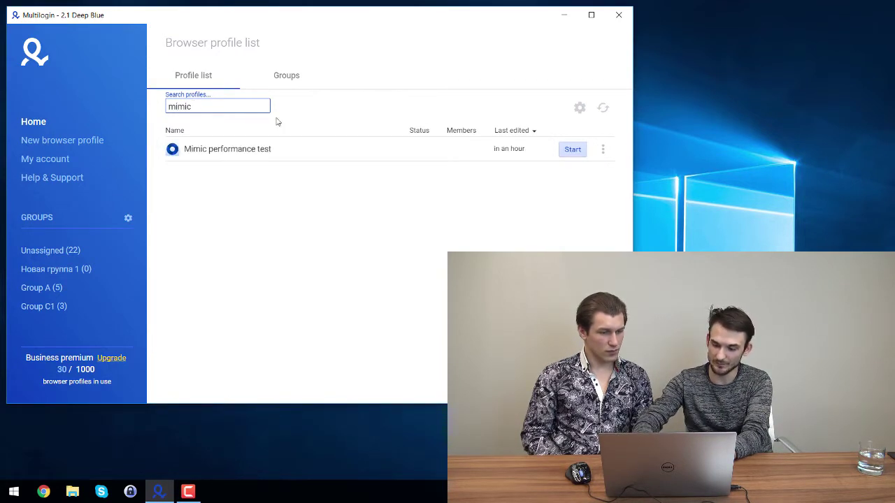
pyautogui.click(568, 150)
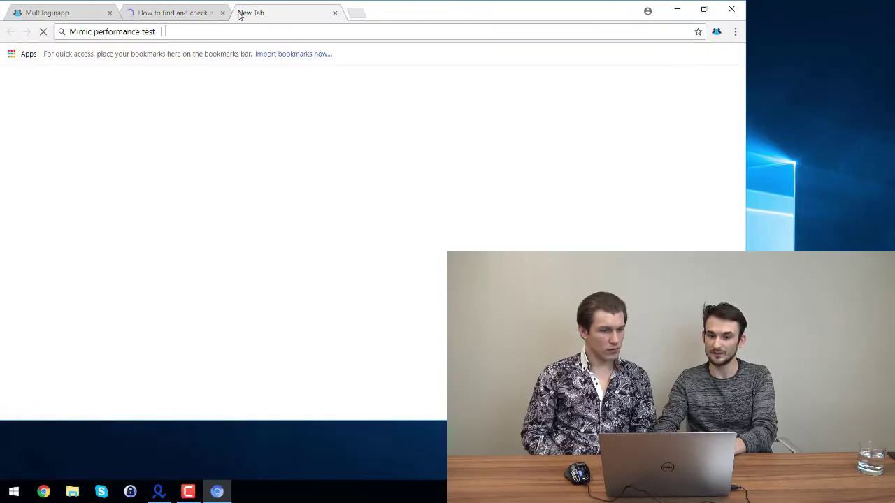
# - Load facebook.com in a new tab and compare it with the whoer.net and What is My IP tabs
pyautogui.write('facebook')
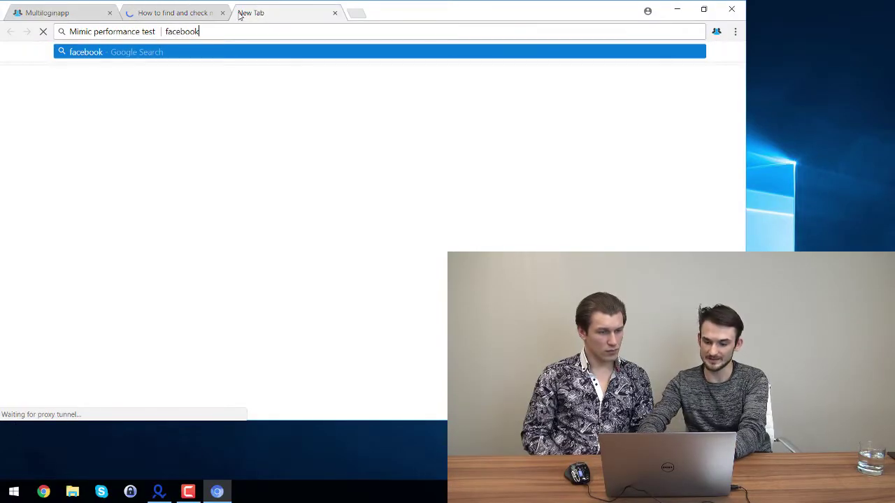
pyautogui.write('.com')
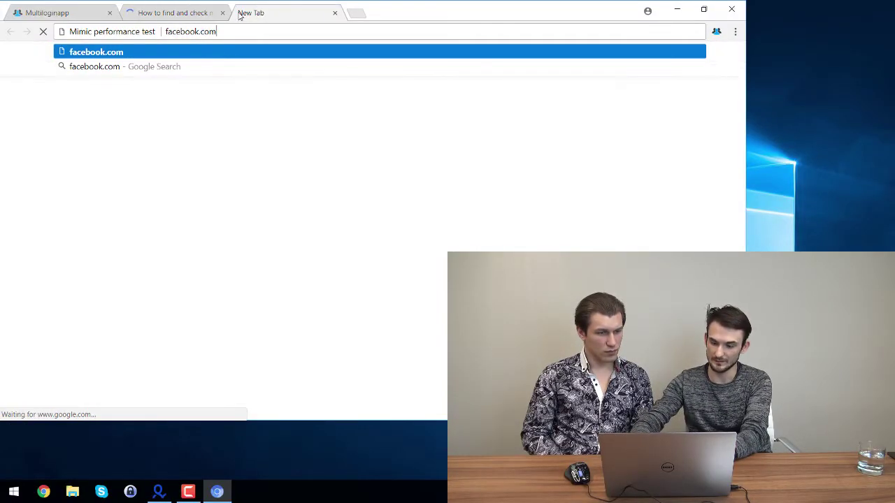
pyautogui.press('Return')
pyautogui.click(174, 14)
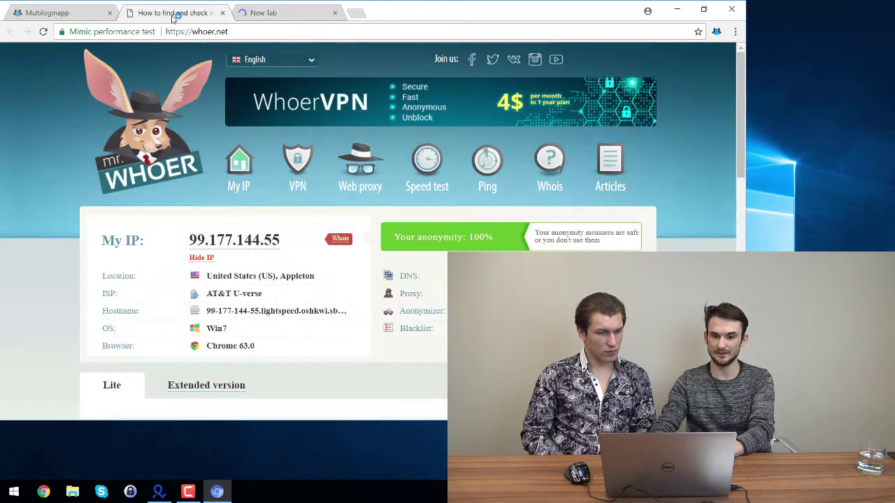
pyautogui.click(91, 13)
pyautogui.click(168, 13)
pyautogui.click(253, 12)
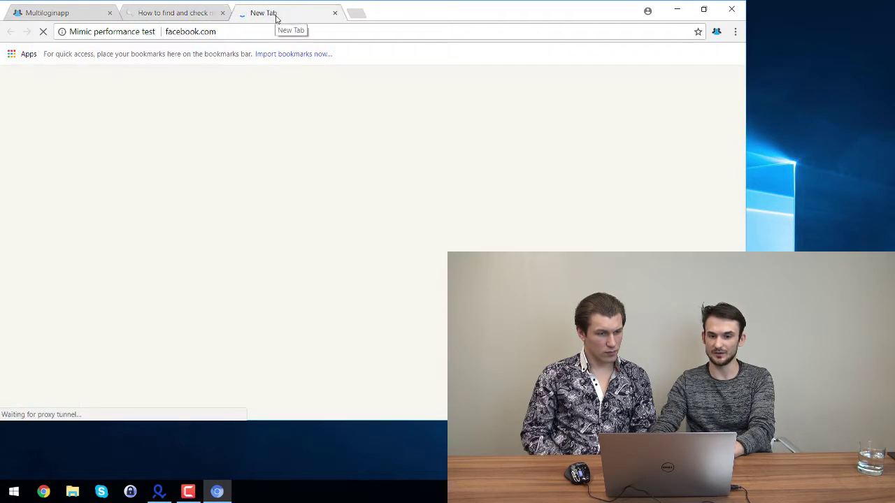
pyautogui.click(165, 14)
pyautogui.click(79, 15)
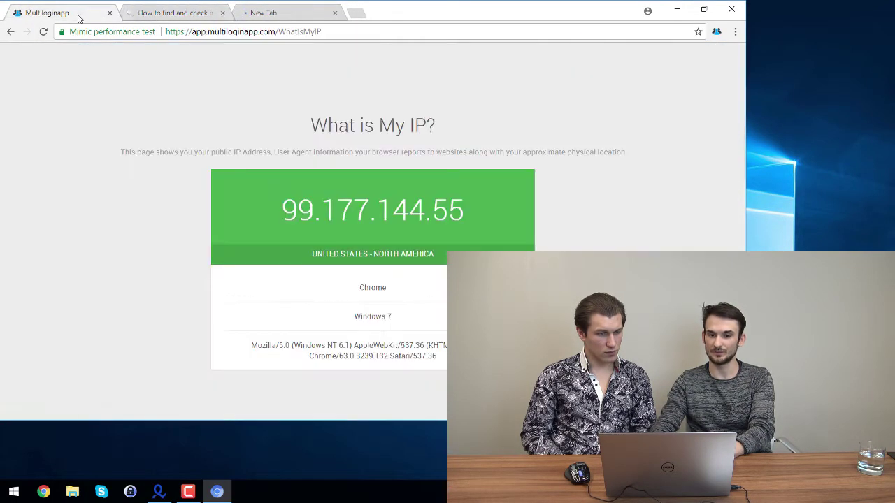
pyautogui.click(183, 14)
pyautogui.click(265, 13)
pyautogui.click(164, 15)
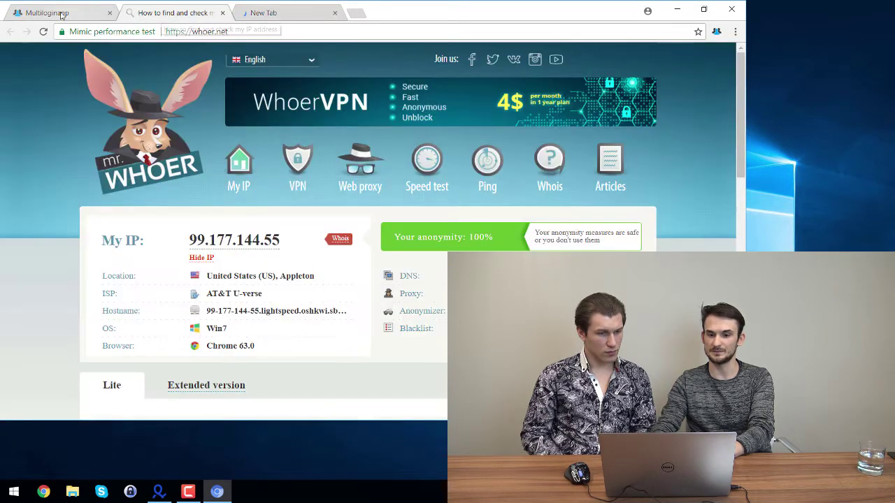
pyautogui.click(69, 13)
pyautogui.click(150, 13)
pyautogui.click(289, 12)
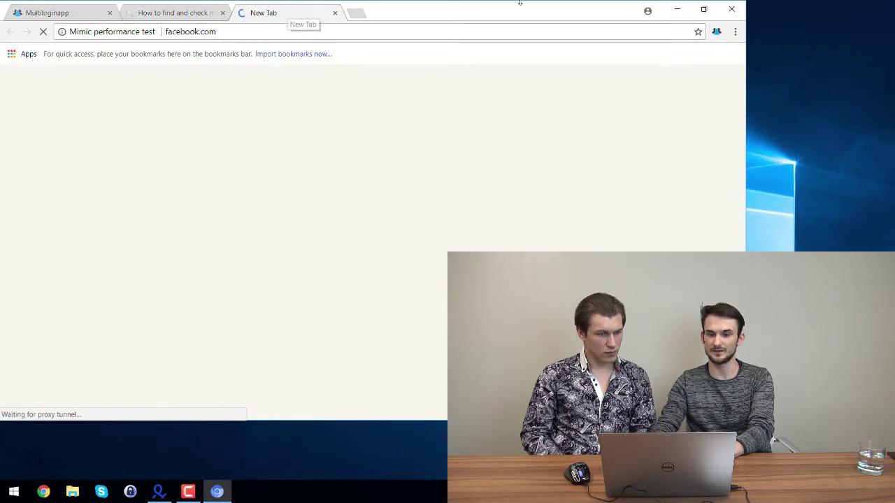
pyautogui.click(713, 33)
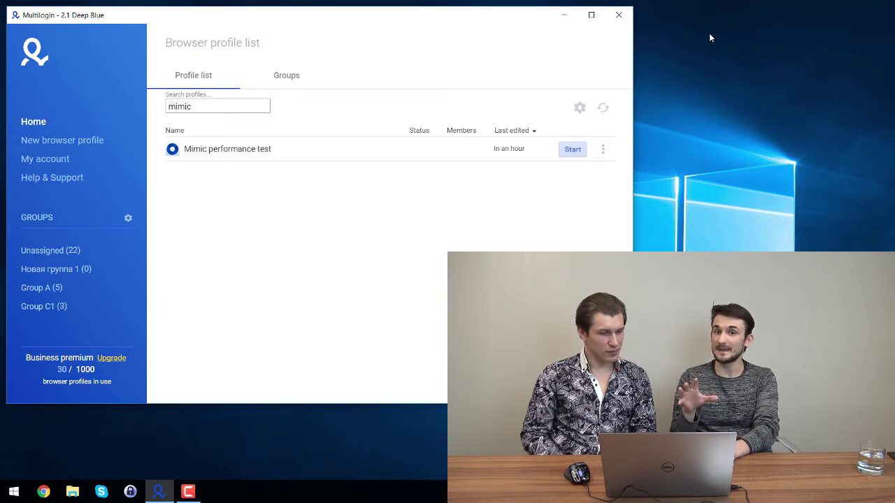
# - Start a new browser profile and save Mac OS as its operating system
pyautogui.click(82, 140)
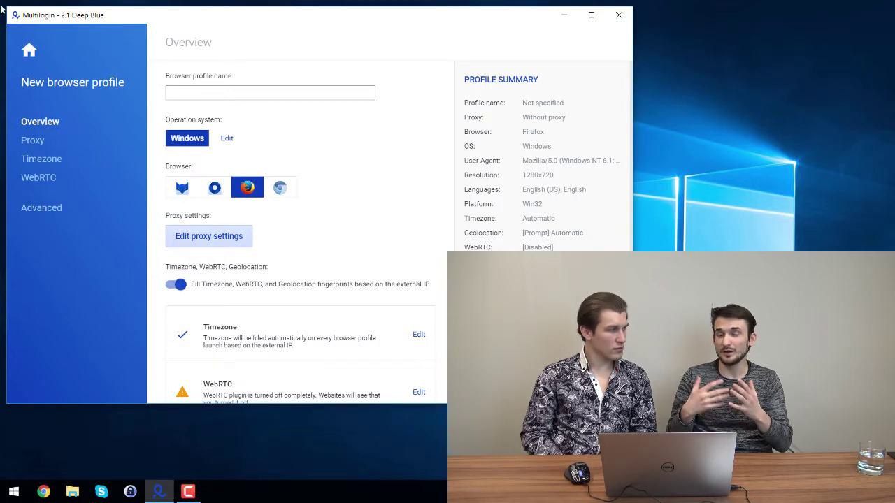
pyautogui.click(227, 138)
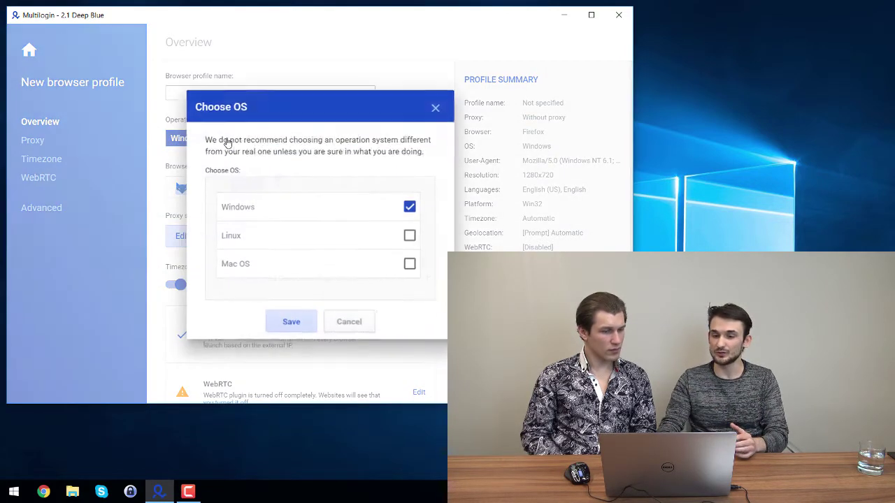
pyautogui.click(435, 109)
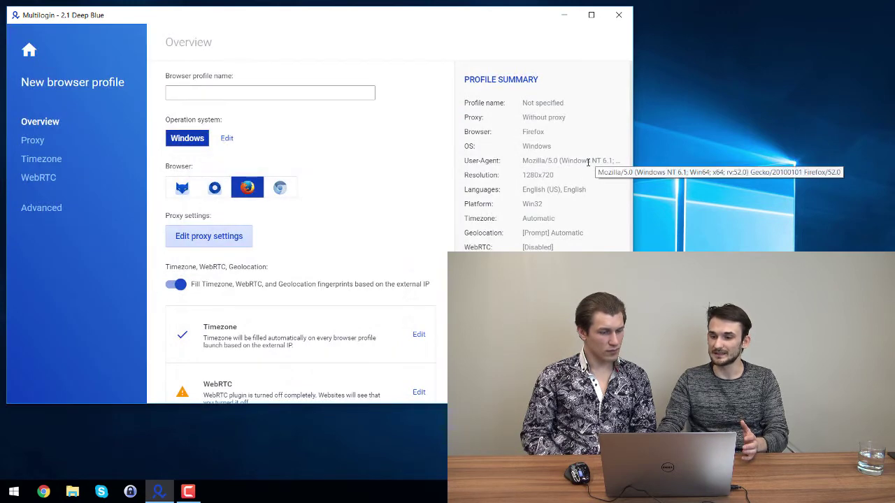
pyautogui.click(226, 145)
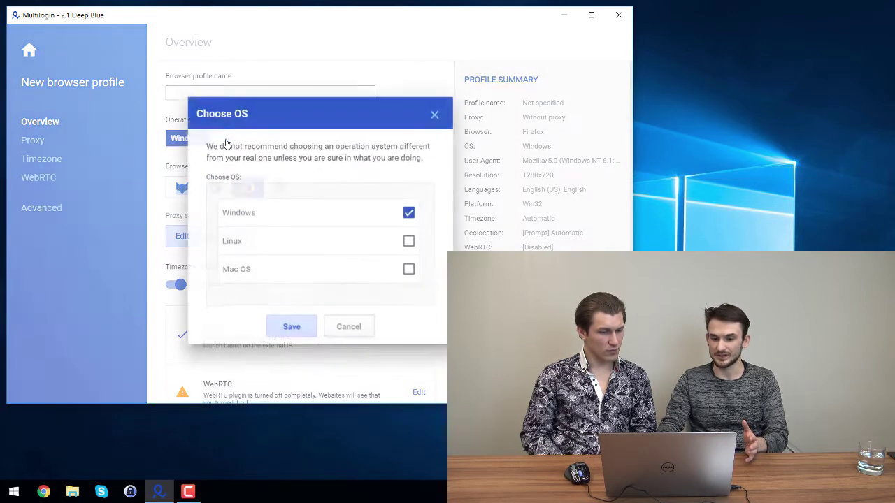
pyautogui.click(409, 263)
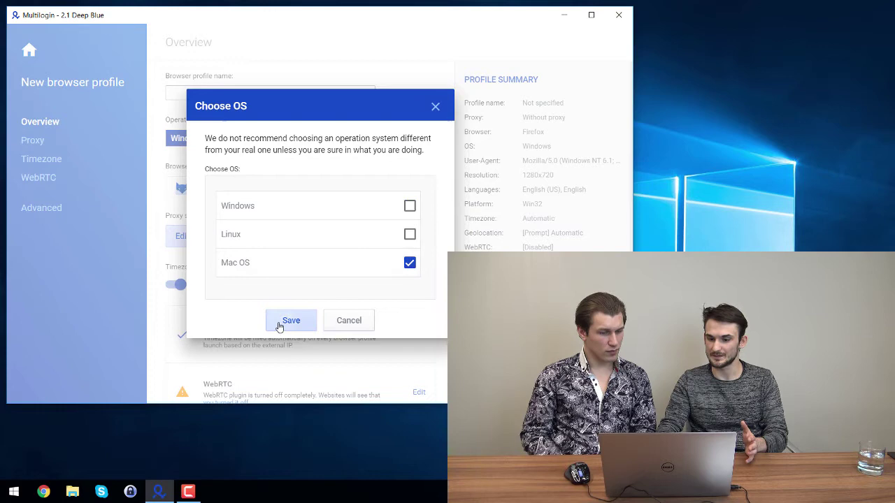
pyautogui.click(279, 323)
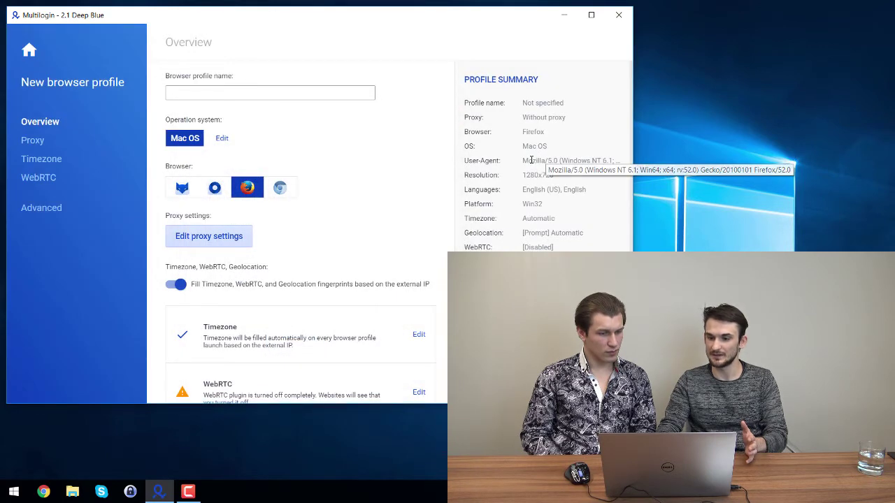
pyautogui.moveTo(529, 161); pyautogui.dragTo(596, 157)
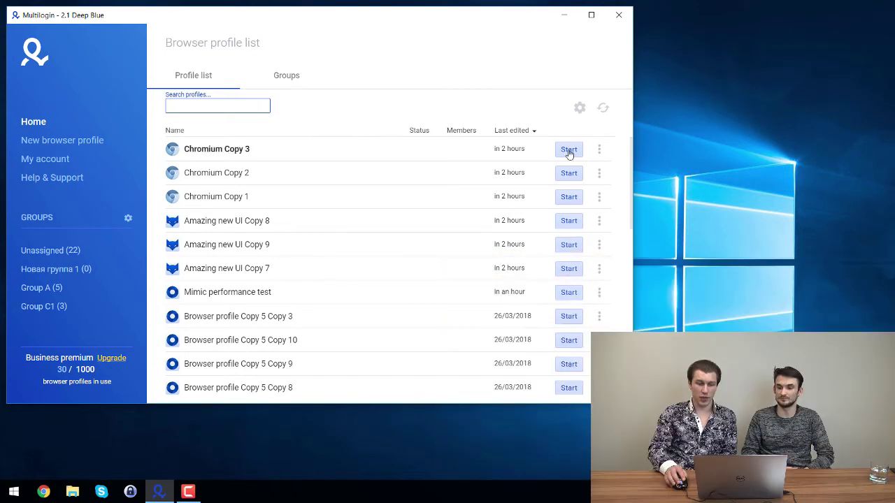
# - Multi-select Chromium Copy 3, 2 and 1 and confirm migrating them to Mimic
pyautogui.click(598, 148)
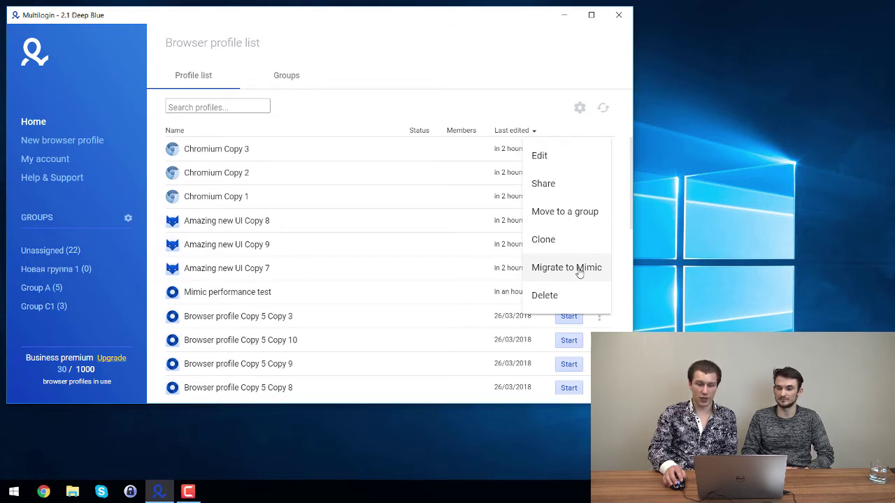
pyautogui.click(405, 84)
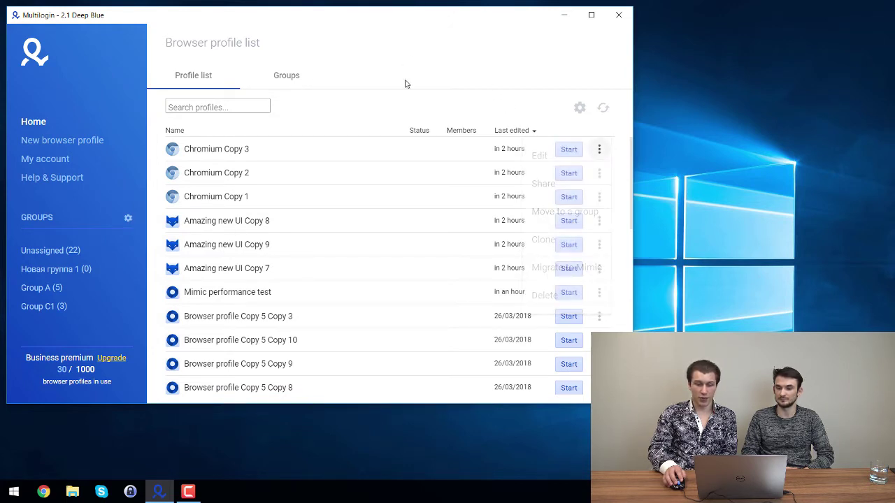
pyautogui.click(580, 107)
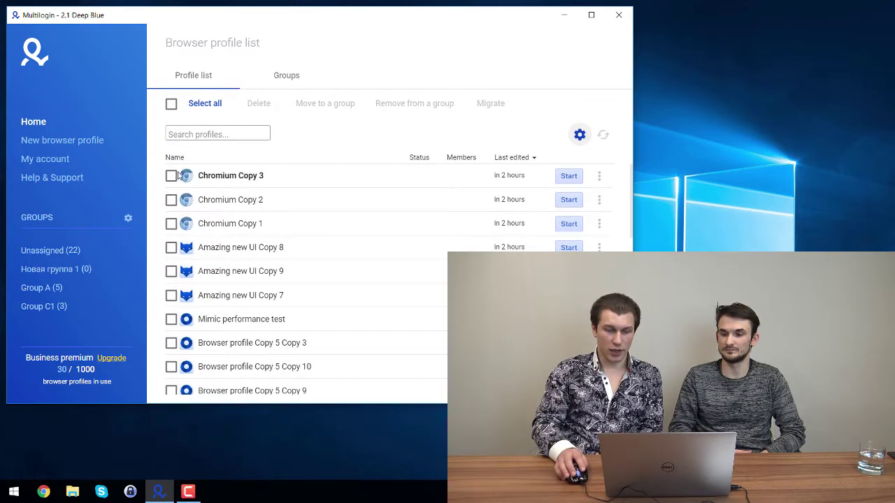
pyautogui.moveTo(266, 181); pyautogui.dragTo(275, 203)
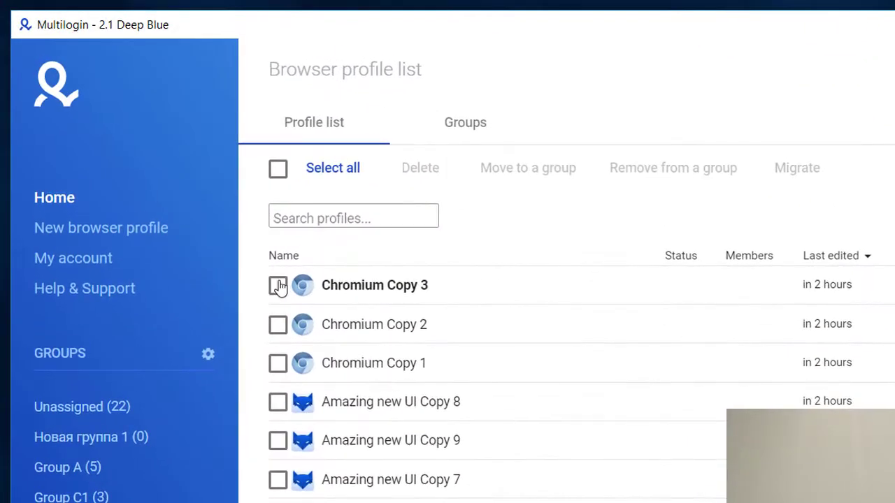
pyautogui.click(224, 231)
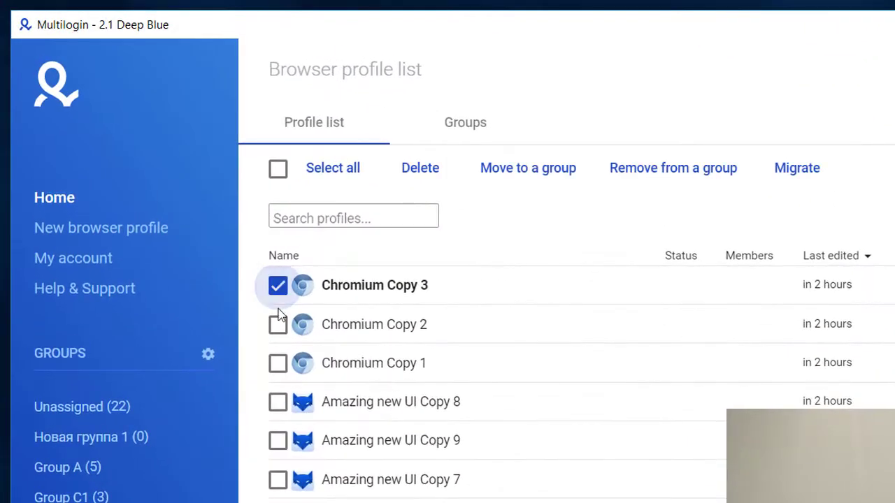
pyautogui.click(223, 261)
pyautogui.click(224, 295)
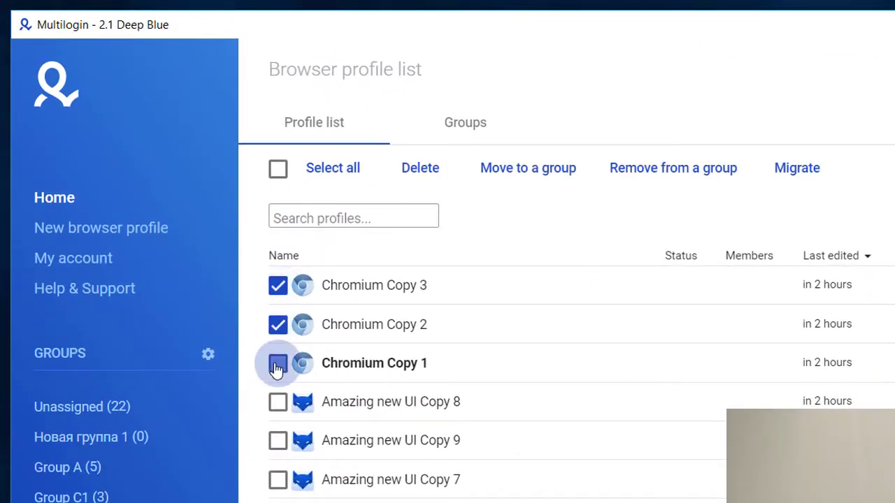
pyautogui.click(819, 168)
pyautogui.click(475, 393)
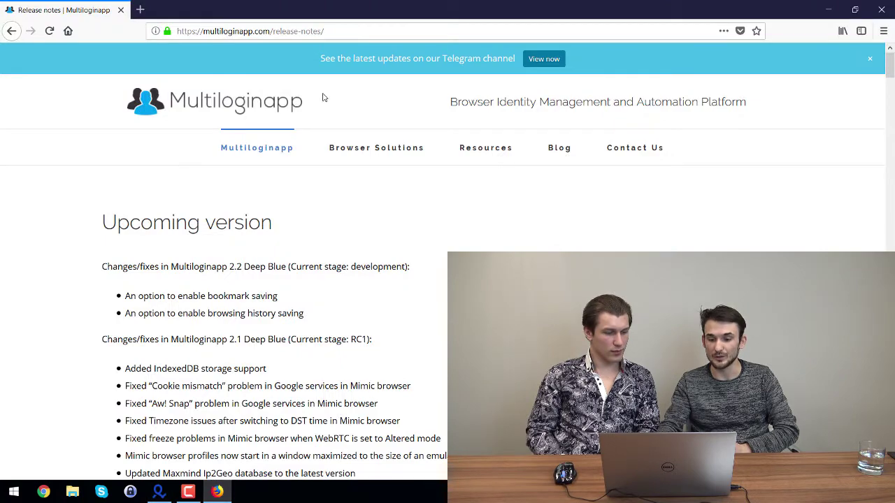
# - Scroll the release notes to the 2.1 Deep Blue (RC1) changes, including IndexedDB support and Mimic fixes
pyautogui.moveTo(311, 155)
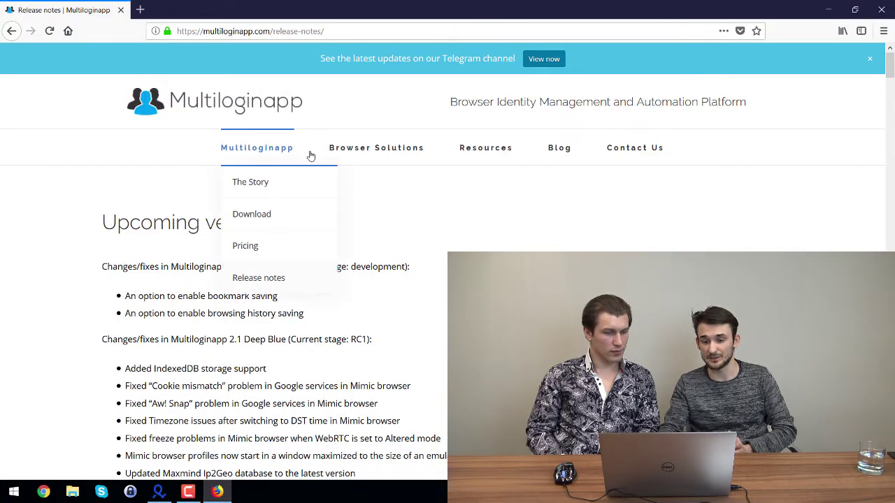
pyautogui.scroll(-5, 310, 155)
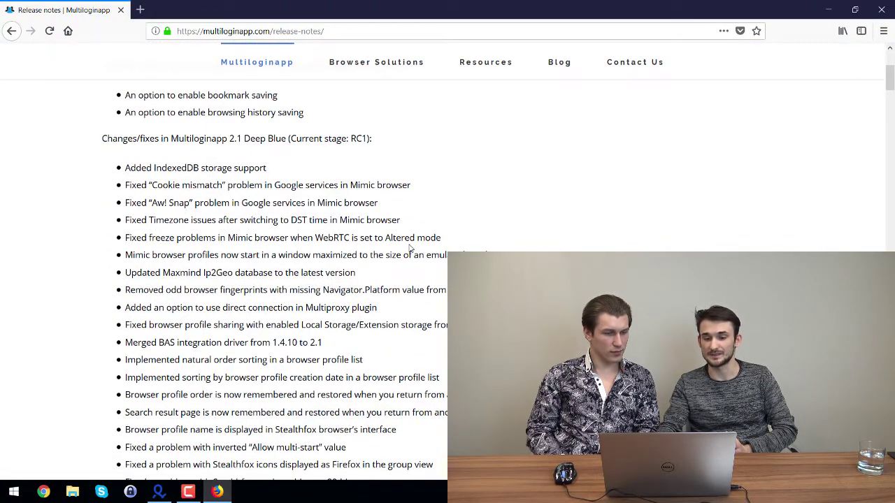
pyautogui.scroll(-1, 410, 249)
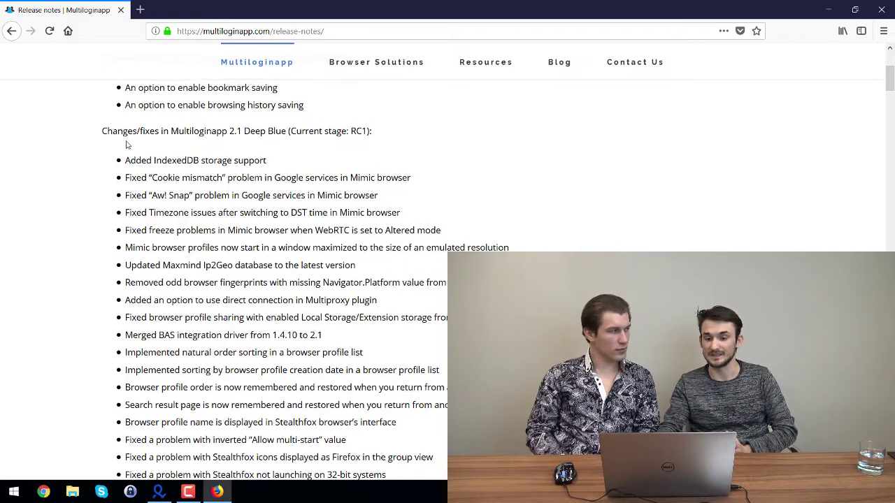
pyautogui.moveTo(112, 133); pyautogui.dragTo(283, 133)
pyautogui.scroll(-3, 299, 181)
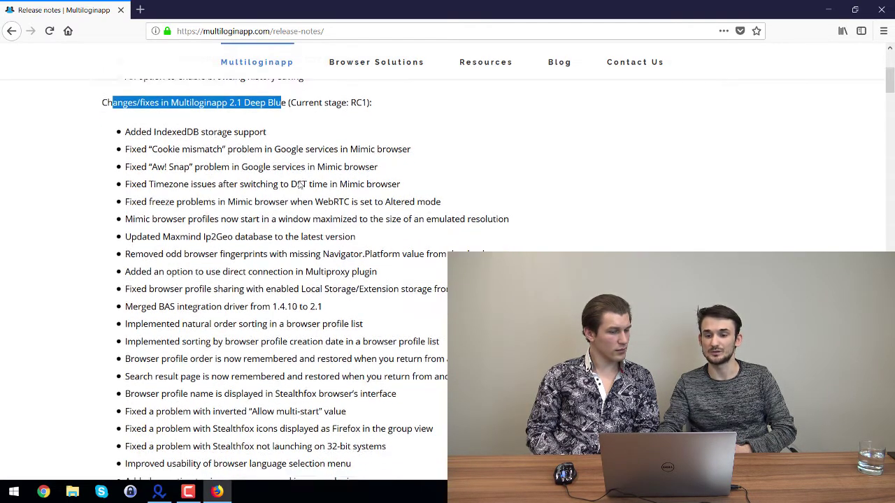
pyautogui.scroll(1, 300, 181)
pyautogui.scroll(1, 300, 181)
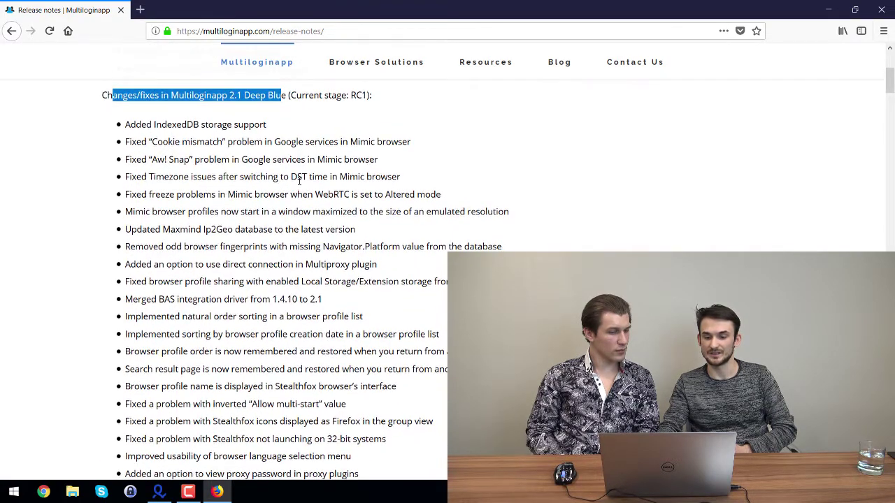
pyautogui.scroll(-1, 300, 180)
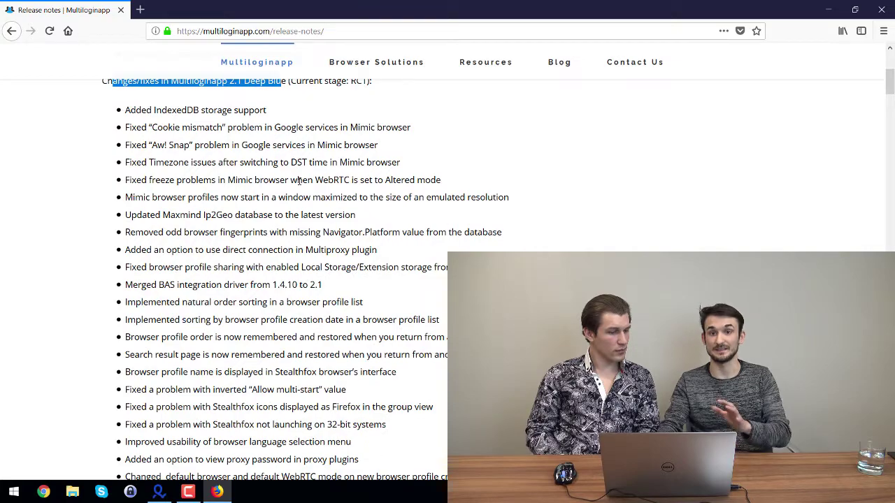